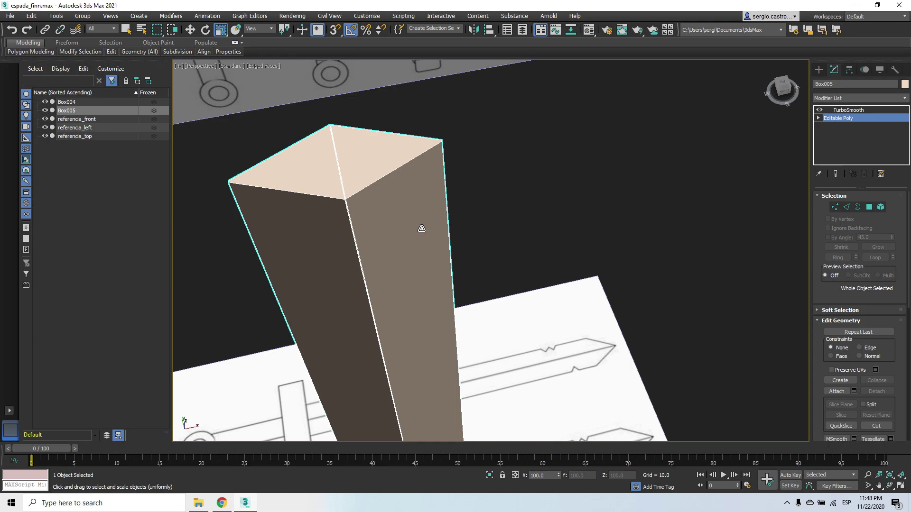
Raise the blade's upper end vertices vertically to the sword tip's height in the front reference drawing.
scroll(460, 147, up, 5)
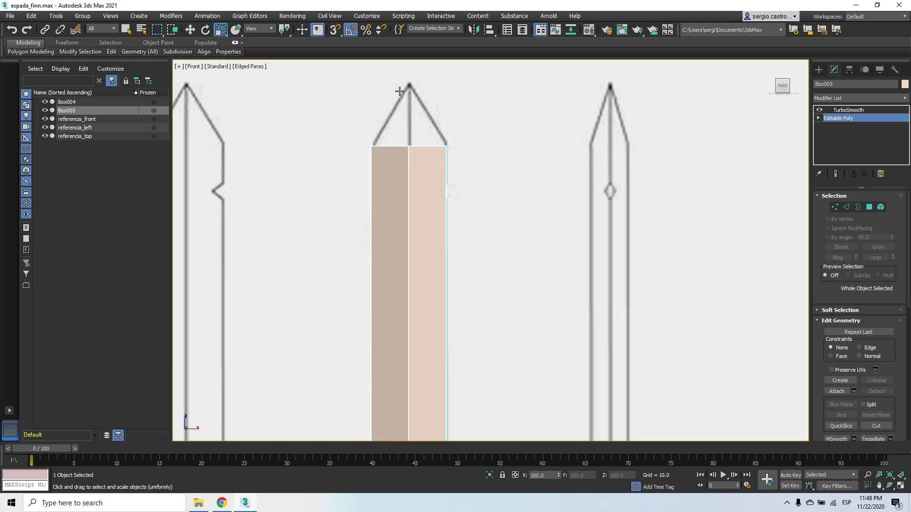
scroll(411, 148, up, 3)
middle_drag(470, 121, 534, 292)
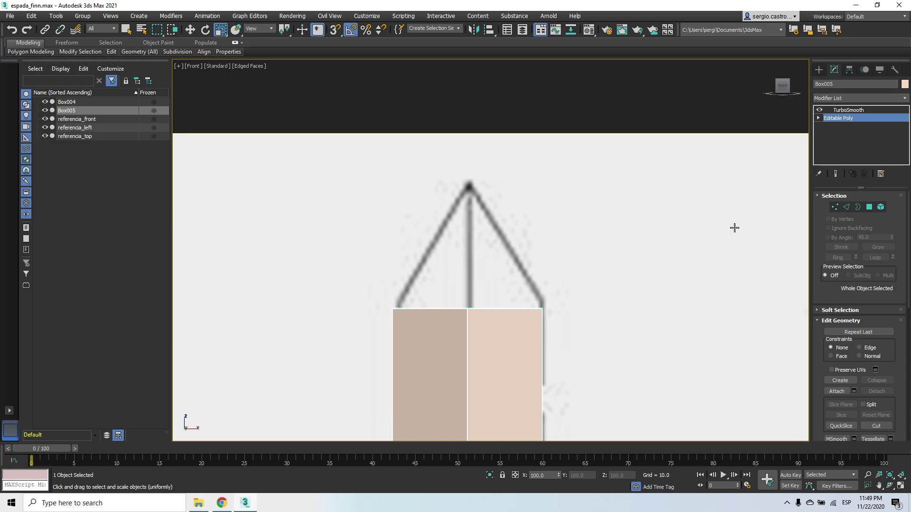
alt+middle_drag(596, 266, 605, 312)
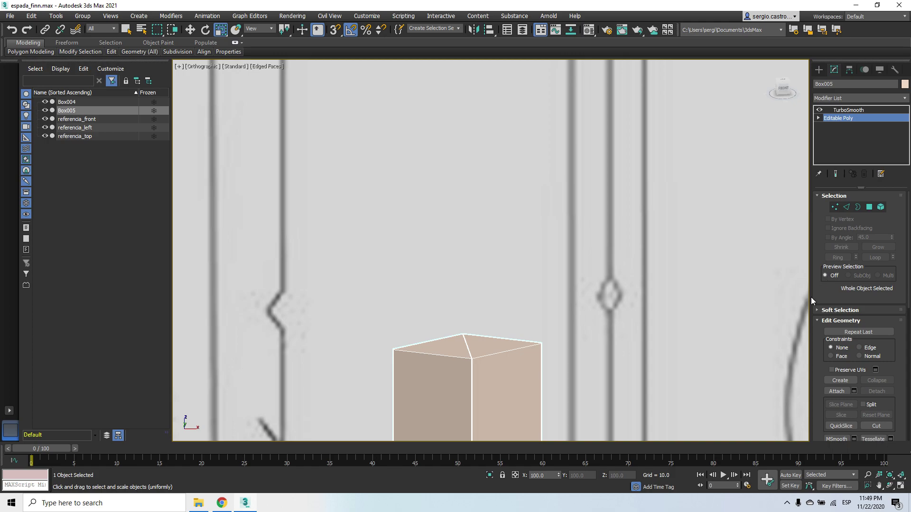
key(f)
click(834, 207)
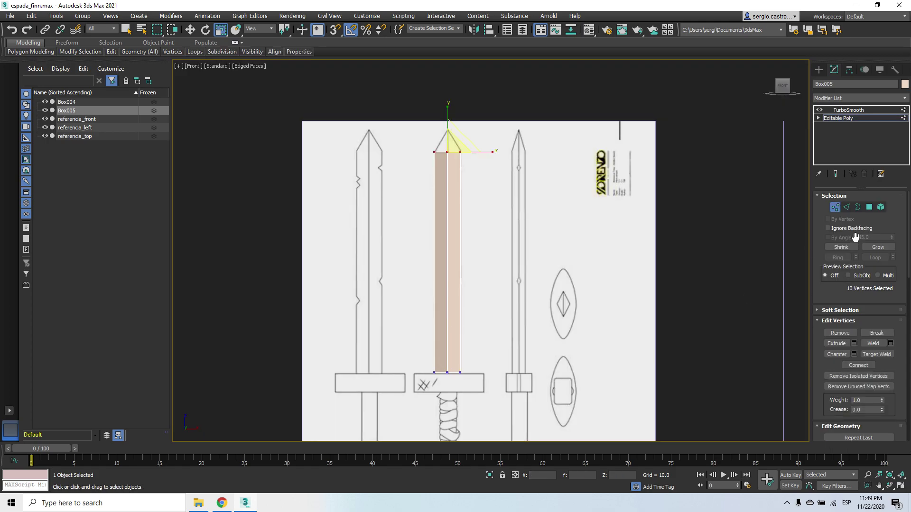
scroll(466, 153, up, 3)
scroll(466, 152, up, 3)
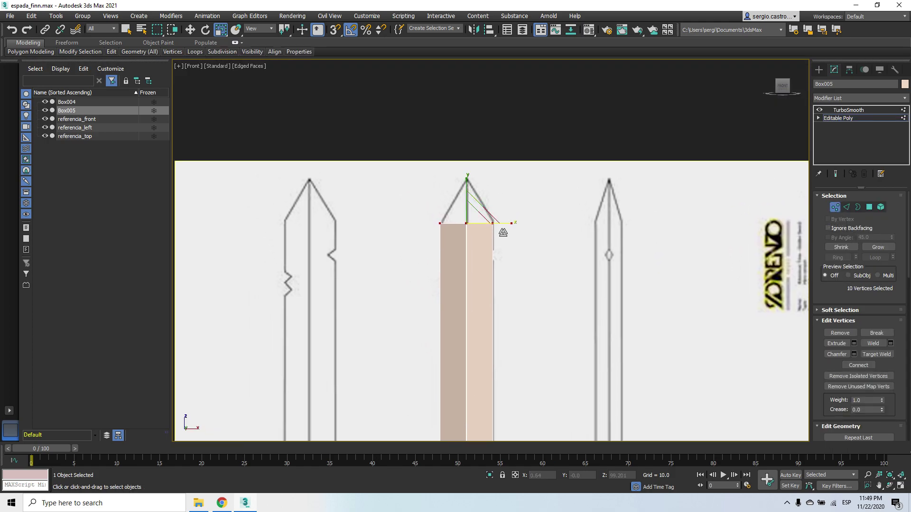
key(w)
drag(463, 199, 472, 122)
alt+middle_drag(487, 182, 434, 194)
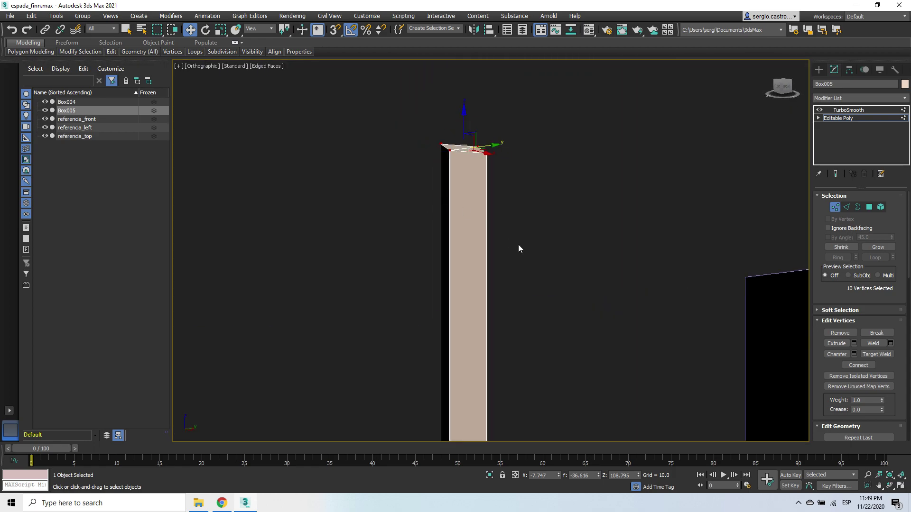
Make the blade see-through in the front view so the reference drawing's tip outline shows behind it.
key(f)
scroll(477, 201, up, 5)
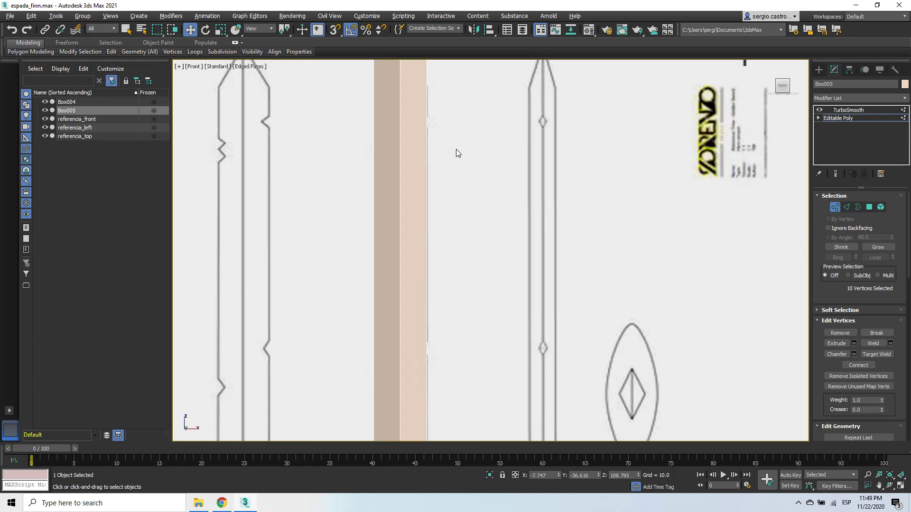
key(alt+x)
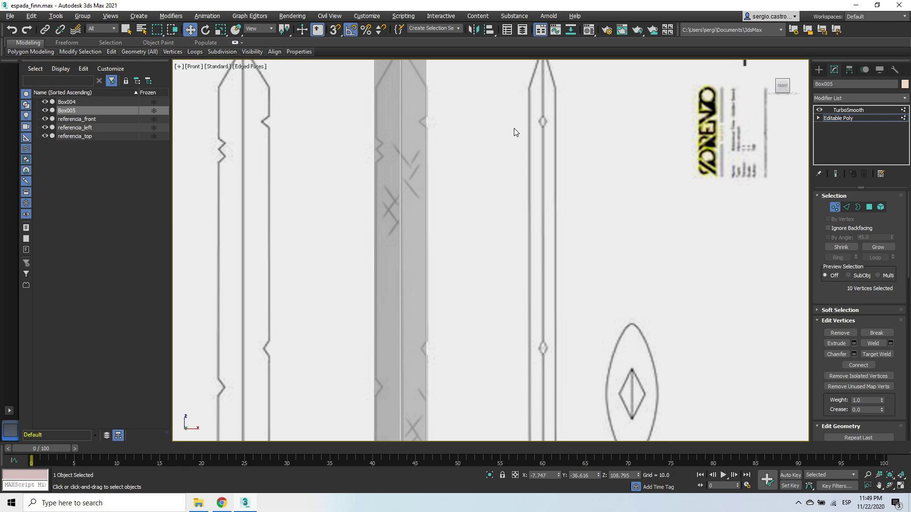
scroll(504, 177, down, 4)
scroll(514, 226, up, 6)
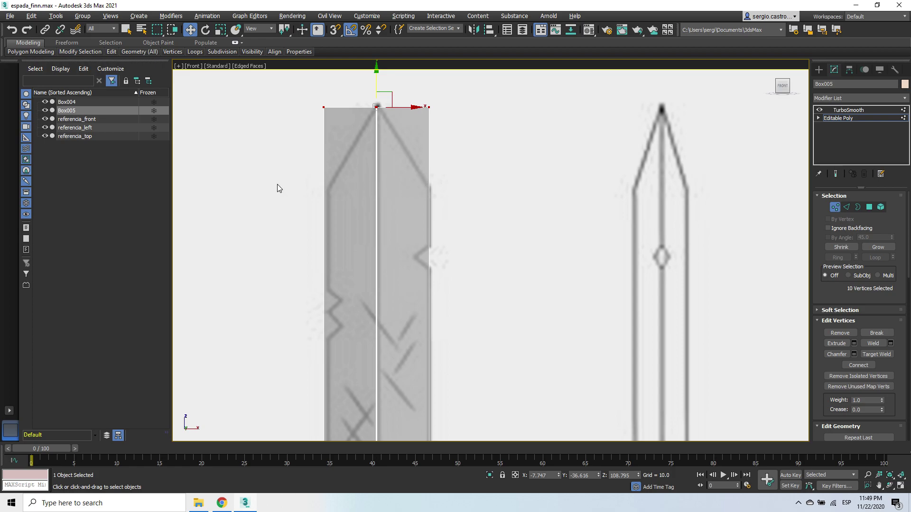
scroll(368, 109, up, 2)
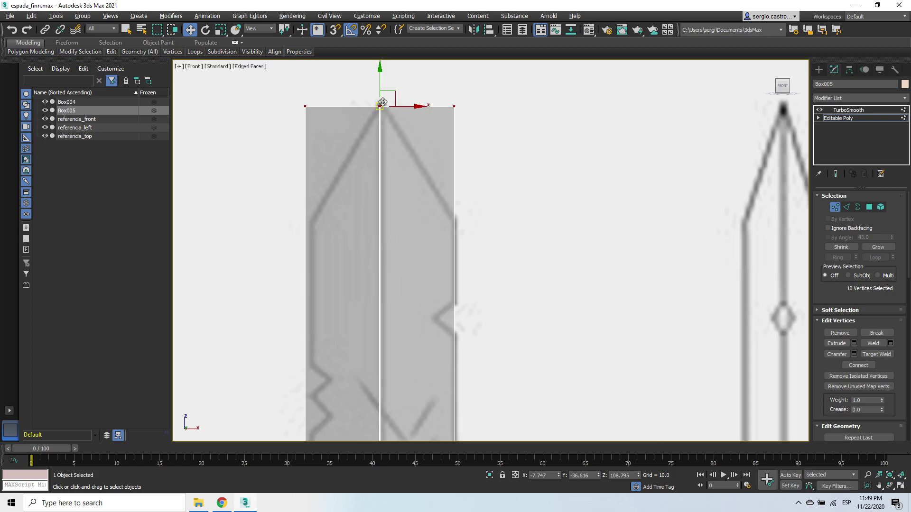
QuickSlice the blade horizontally twice, closely spaced, at the height where the reference tip starts to taper.
right_click(458, 203)
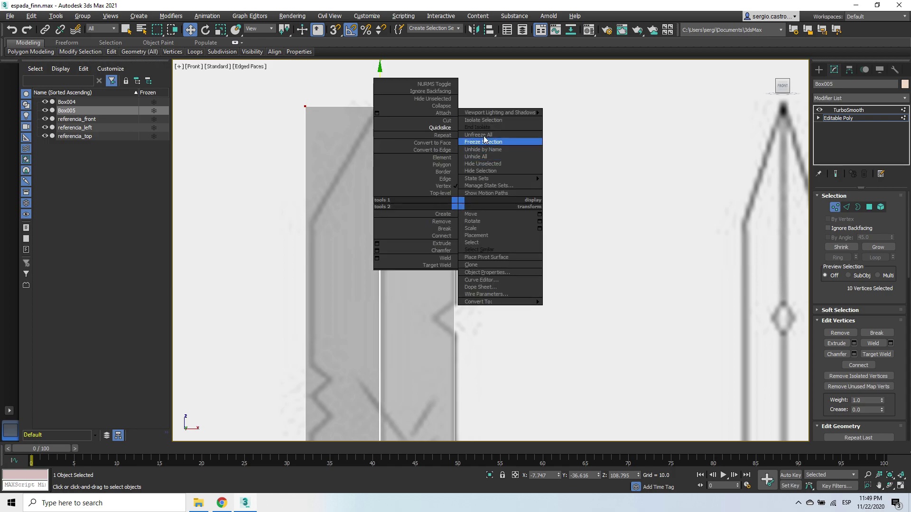
click(452, 129)
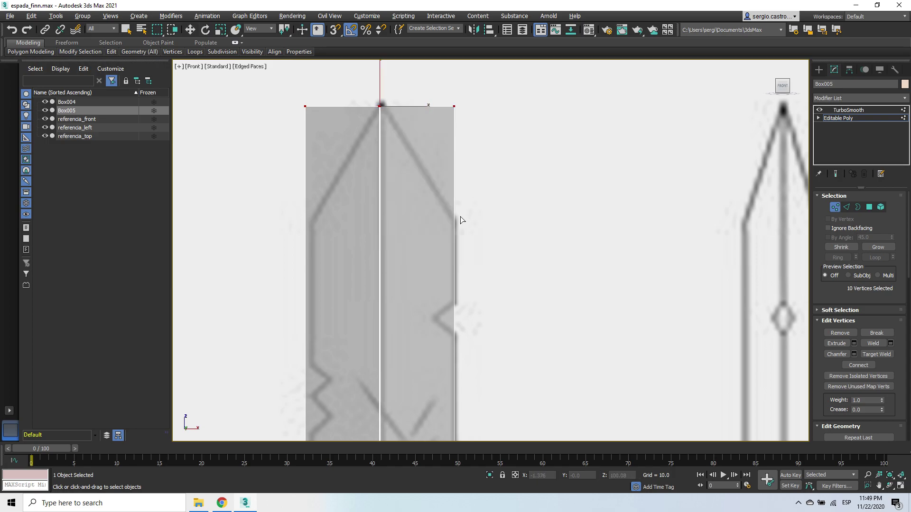
click(460, 217)
click(458, 218)
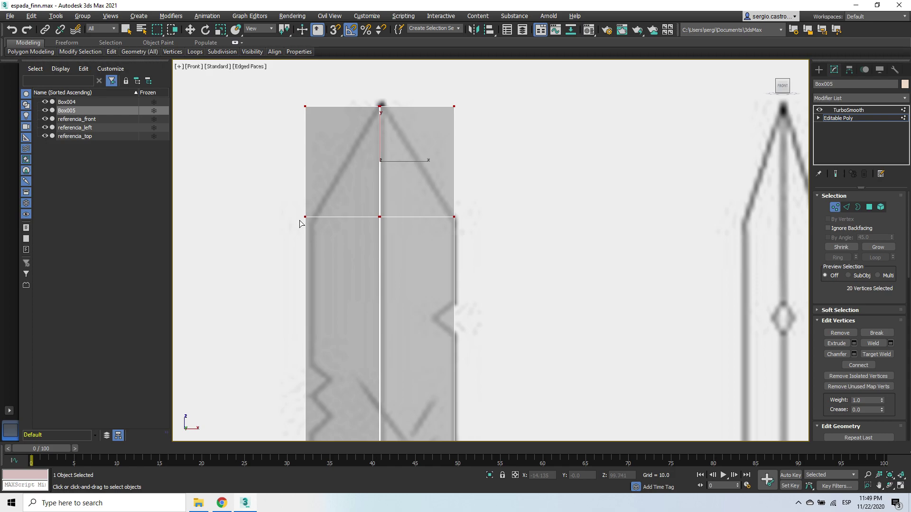
click(455, 219)
key(ctrl+Page_Up)
key(w)
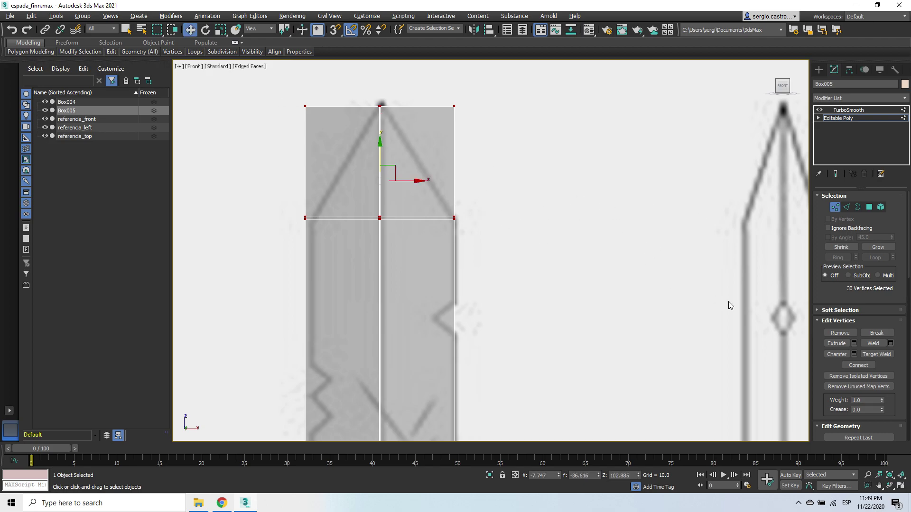
Scale the upper outer corner vertices inward along X to match the tip's slanted outline in the front reference.
click(487, 91)
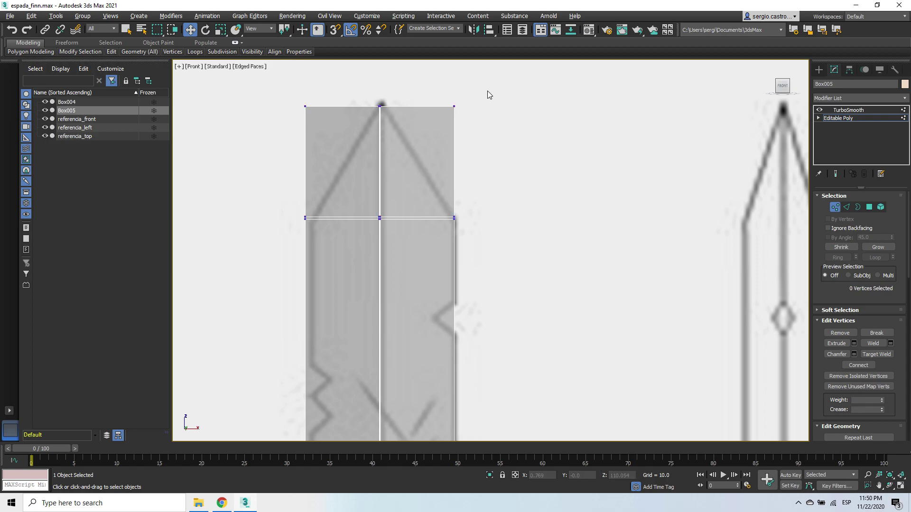
drag(316, 126, 340, 149)
middle_drag(490, 130, 512, 188)
ctrl+drag(517, 151, 463, 189)
key(e)
key(r)
drag(451, 168, 44, 270)
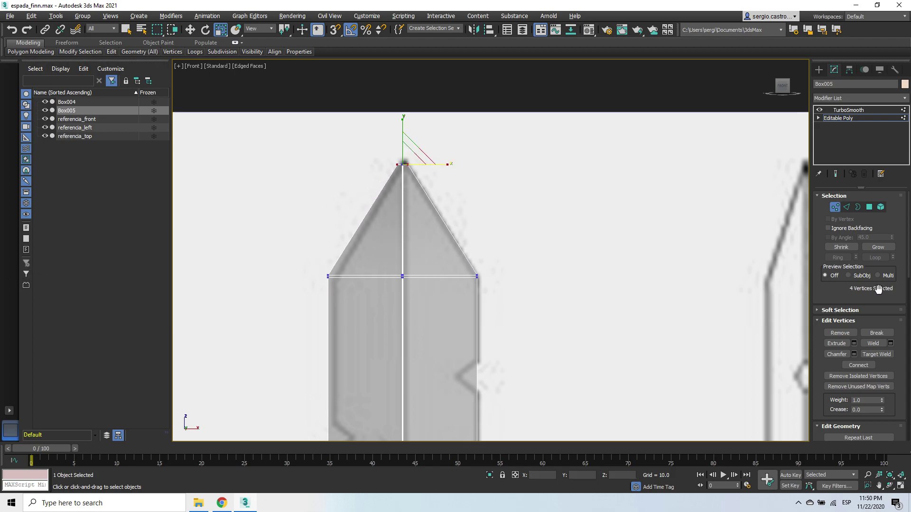
middle_drag(486, 221, 459, 189)
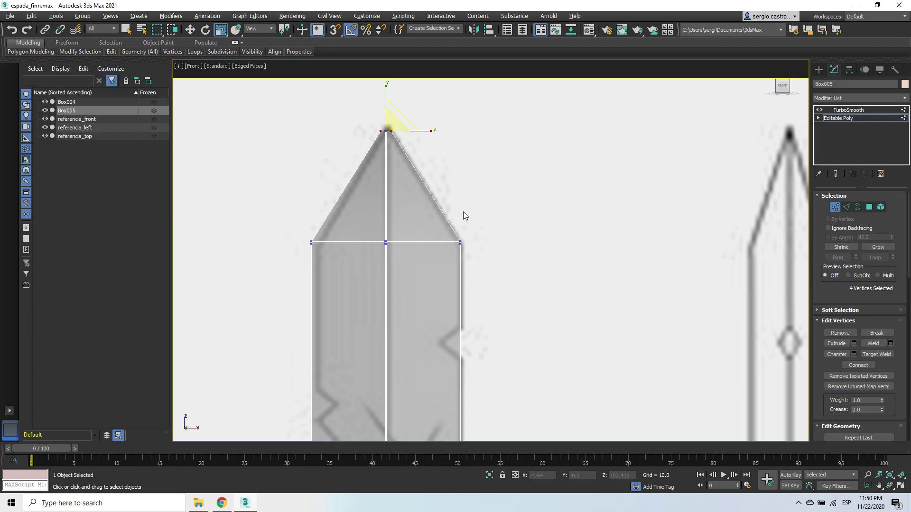
In the left view, scale the upper vertices on both sides inward horizontally to follow the reference's pointed profile.
key(l)
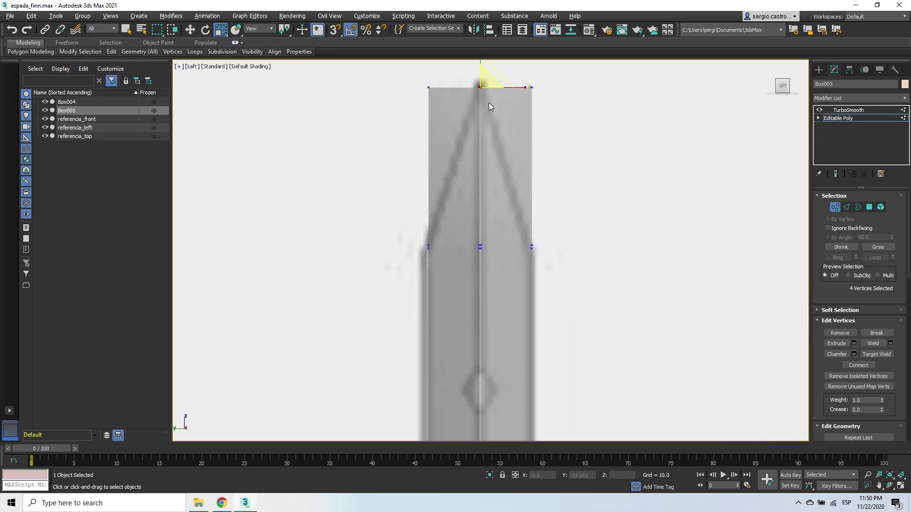
drag(396, 63, 436, 112)
middle_drag(578, 112, 564, 169)
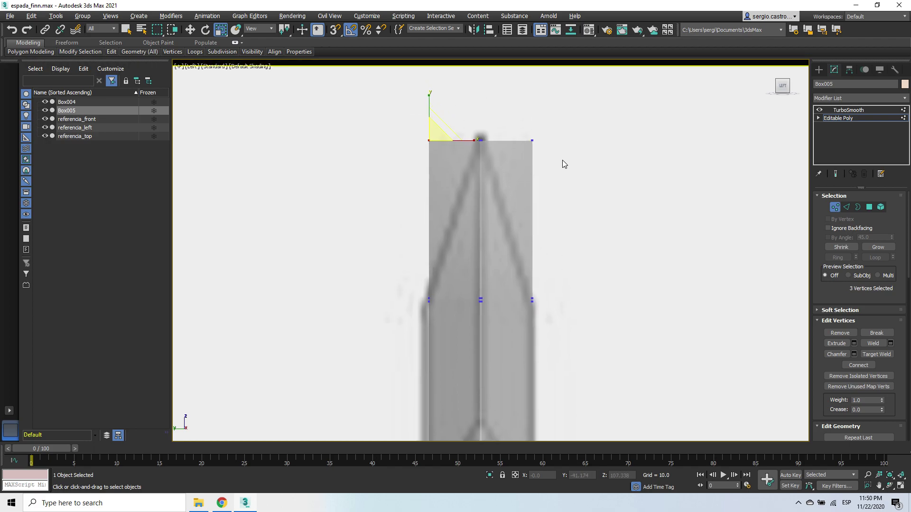
ctrl+drag(525, 164, 352, 190)
scroll(479, 140, up, 2)
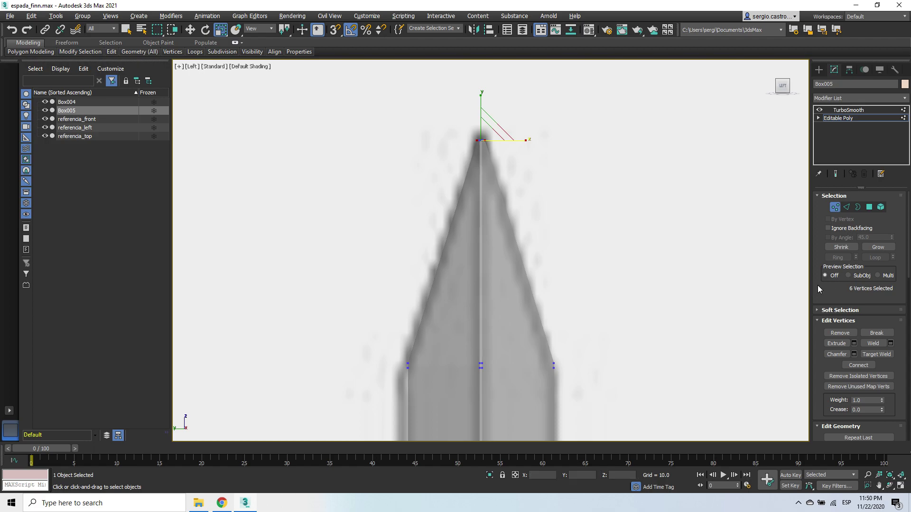
Show edged faces in the left view and narrow the tip's side vertices further until they align with the central strip.
scroll(524, 138, up, 6)
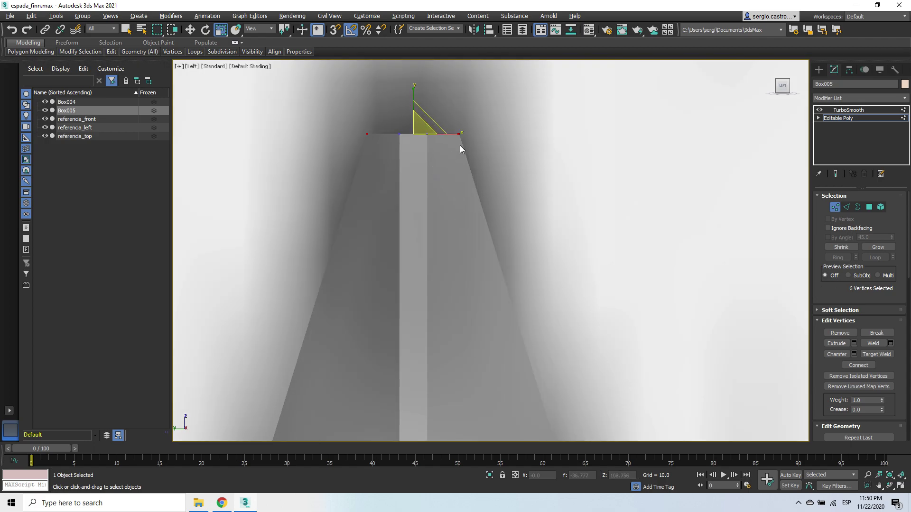
key(4)
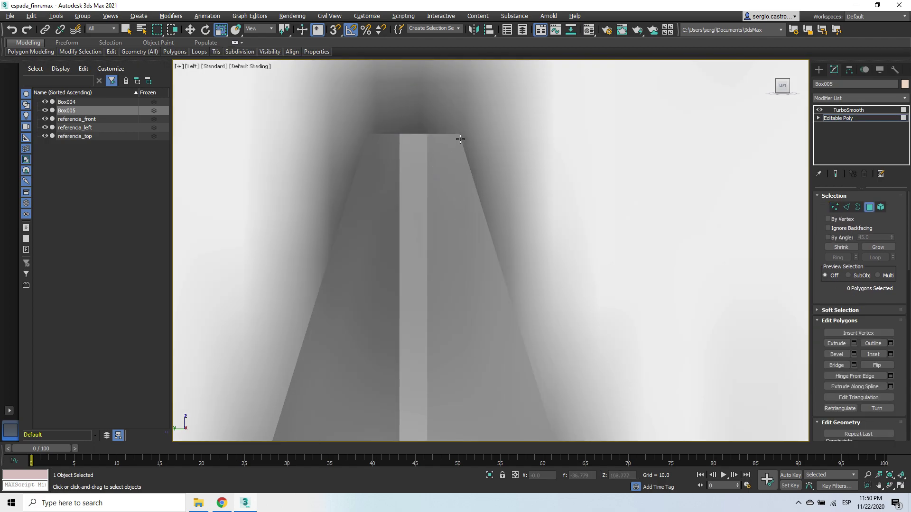
key(1)
key(F4)
drag(448, 134, 380, 164)
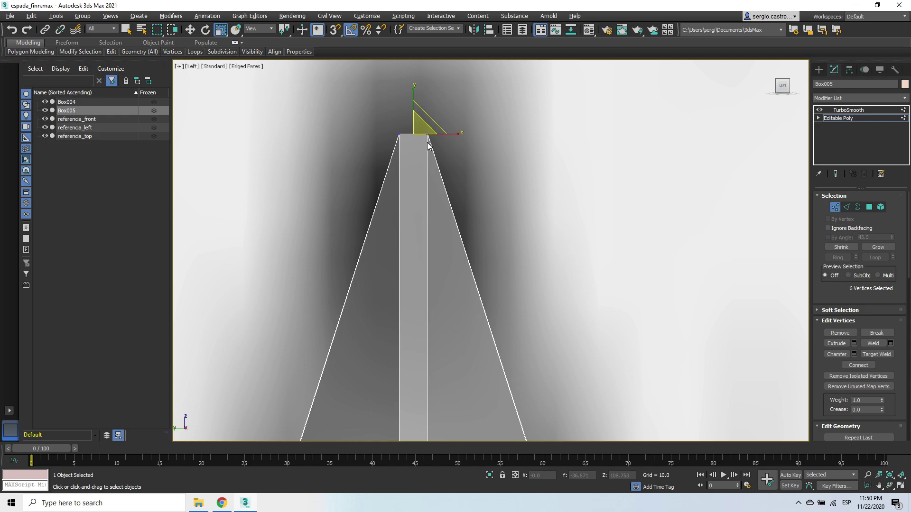
scroll(427, 142, up, 5)
scroll(531, 192, down, 2)
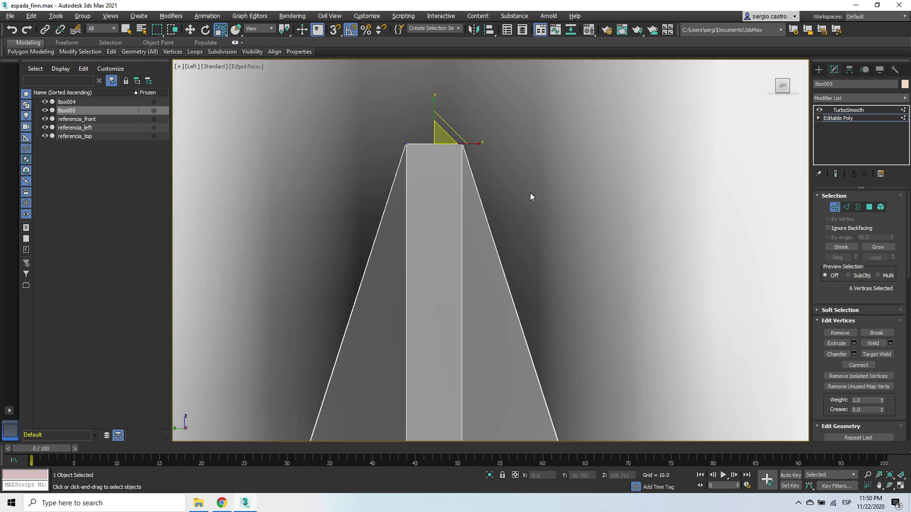
Leave vertex editing and return the blade to opaque display in the perspective view.
key(p)
scroll(583, 253, down, 3)
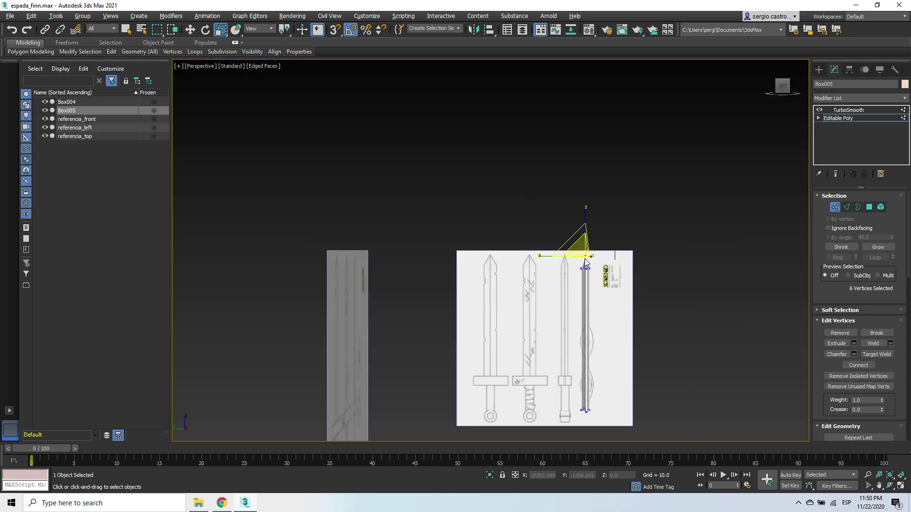
scroll(636, 293, up, 2)
key(z)
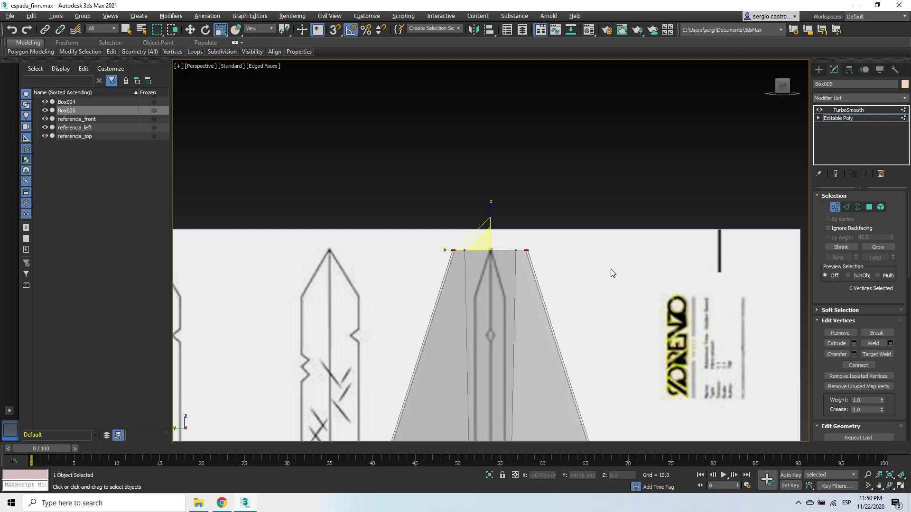
click(835, 207)
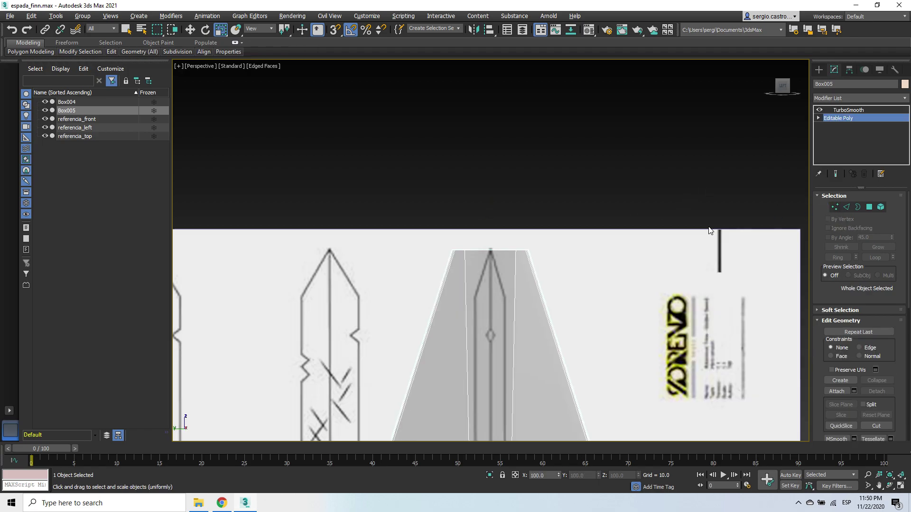
key(r)
scroll(491, 337, down, 3)
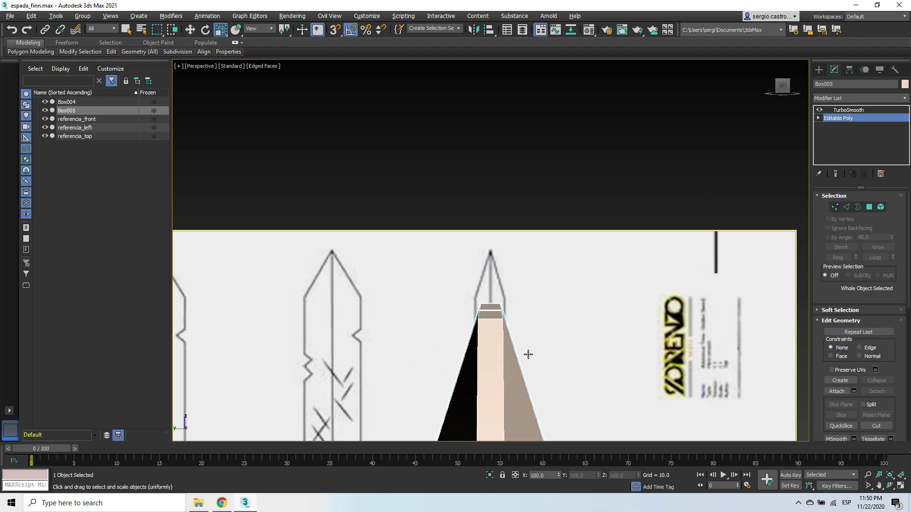
Examine the blade's pointed tip and full length from several angles in front of the reference drawing.
scroll(516, 283, up, 5)
scroll(517, 282, down, 6)
alt+middle_drag(517, 282, 439, 289)
scroll(500, 271, down, 2)
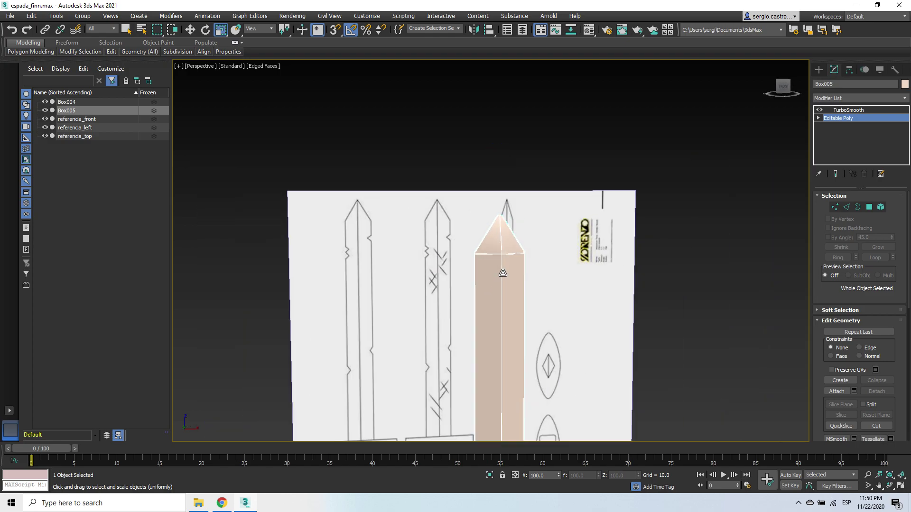
scroll(585, 331, down, 1)
middle_drag(560, 318, 599, 219)
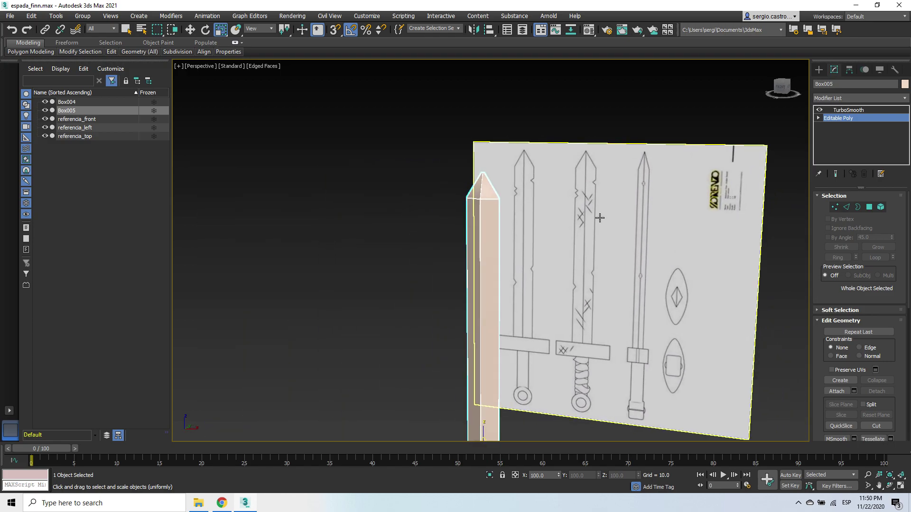
scroll(553, 237, up, 5)
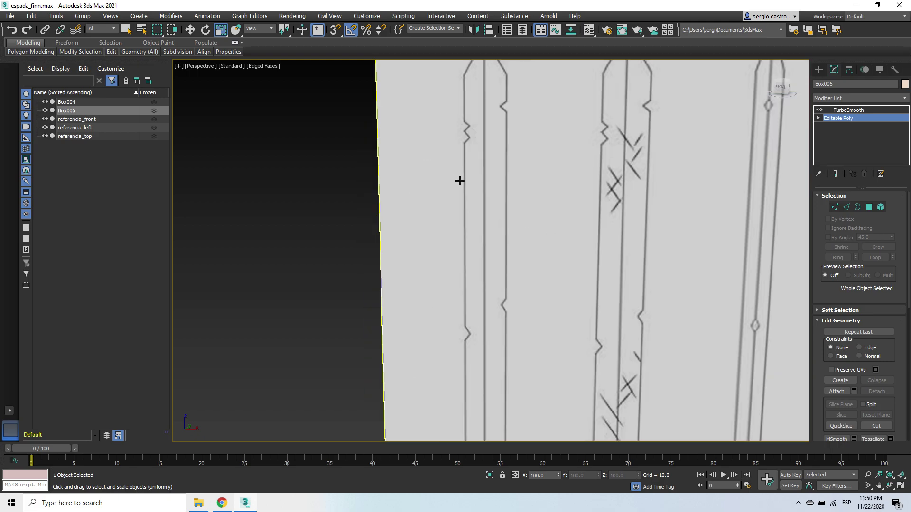
key(z)
alt+middle_drag(461, 181, 471, 184)
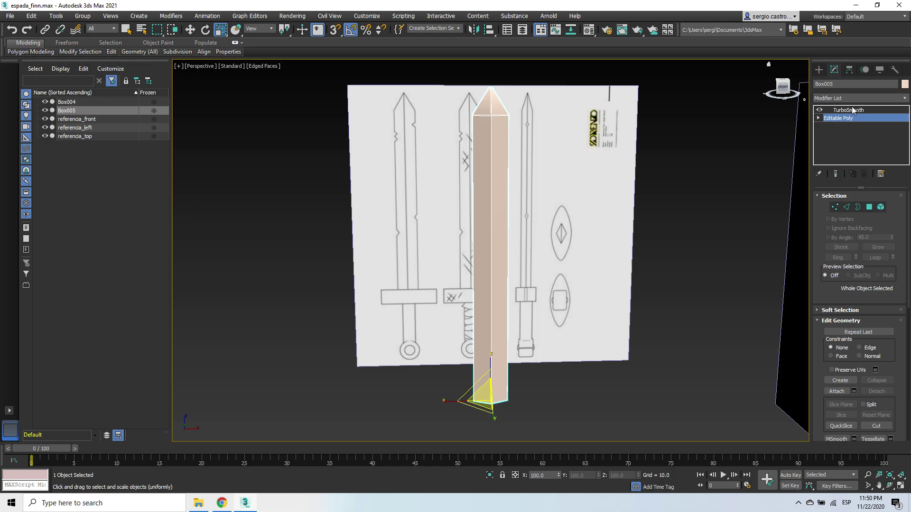
Inspect the TurboSmooth result around the blade's tip and return to the Editable Poly level.
click(851, 110)
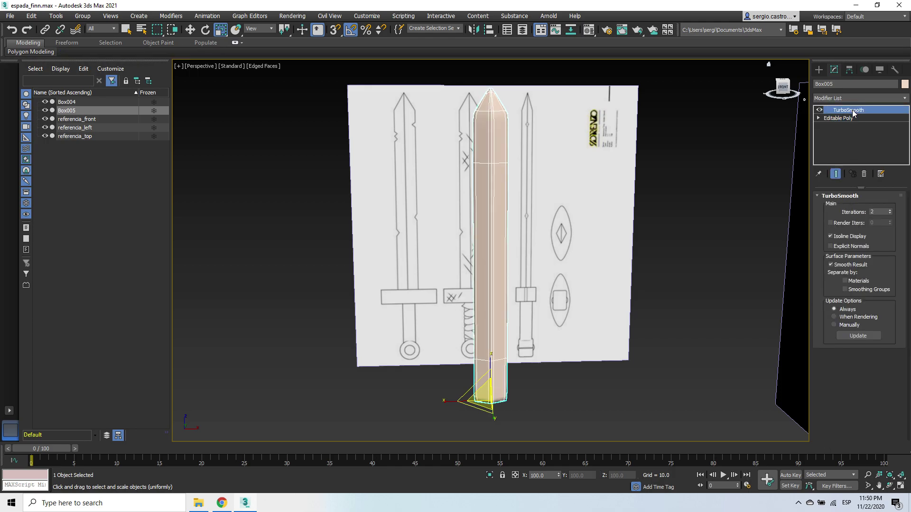
alt+middle_drag(590, 98, 521, 229)
scroll(521, 229, up, 4)
mouse_move(453, 176)
alt+middle_down()
mouse_move(652, 183)
mouse_move(691, 171)
mouse_move(602, 175)
mouse_move(283, 149)
mouse_move(474, 171)
mouse_move(456, 189)
alt+middle_up()
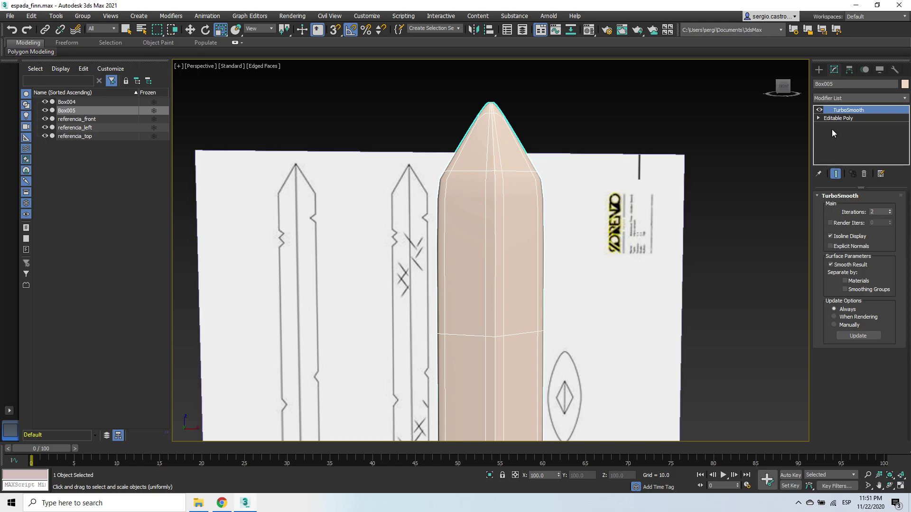
click(839, 118)
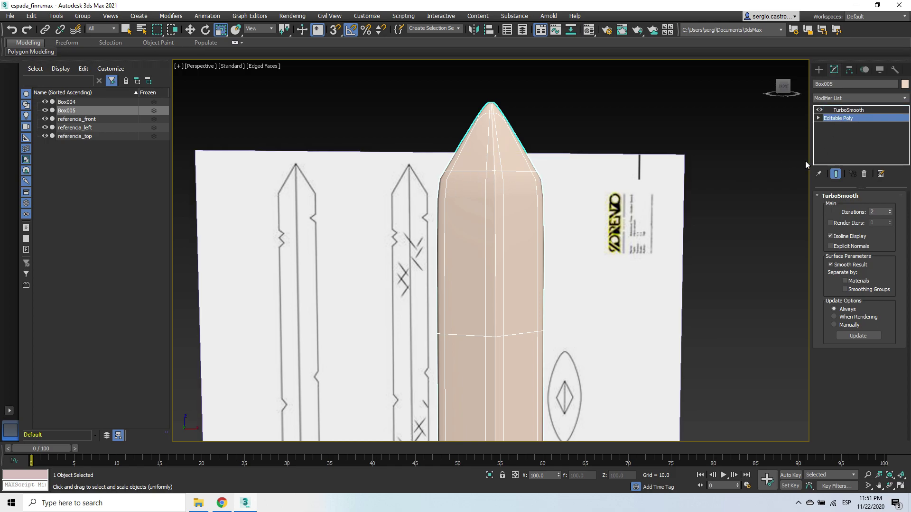
In the front view, QuickSlice a horizontal cut through the blade's vertices between the two closely spaced edge lines at the shoulder.
key(f)
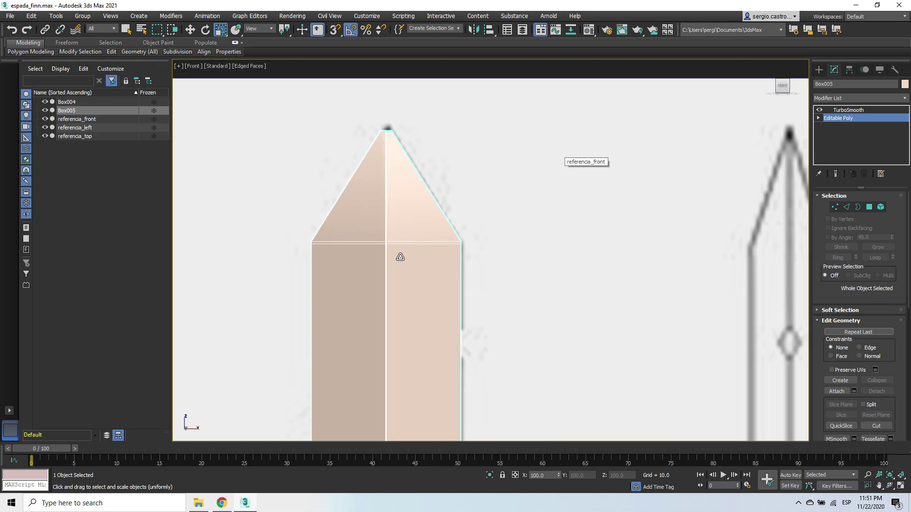
scroll(365, 261, up, 4)
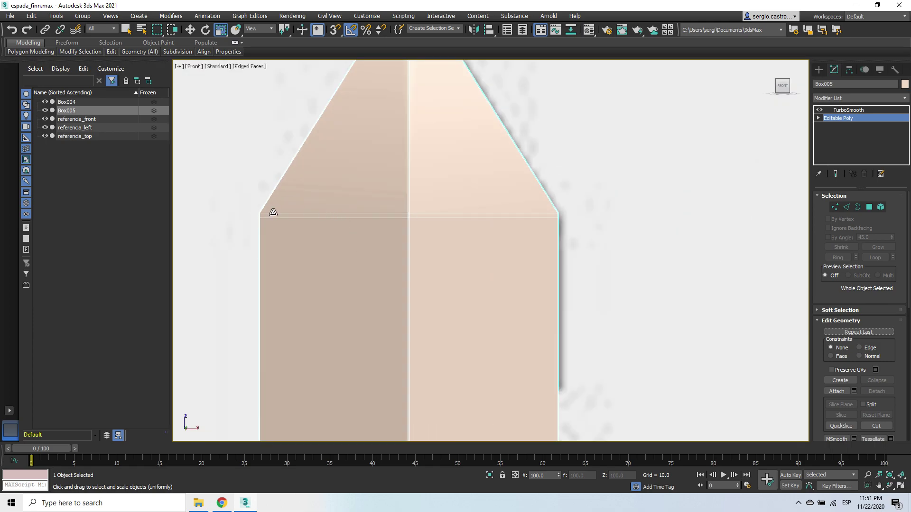
click(831, 206)
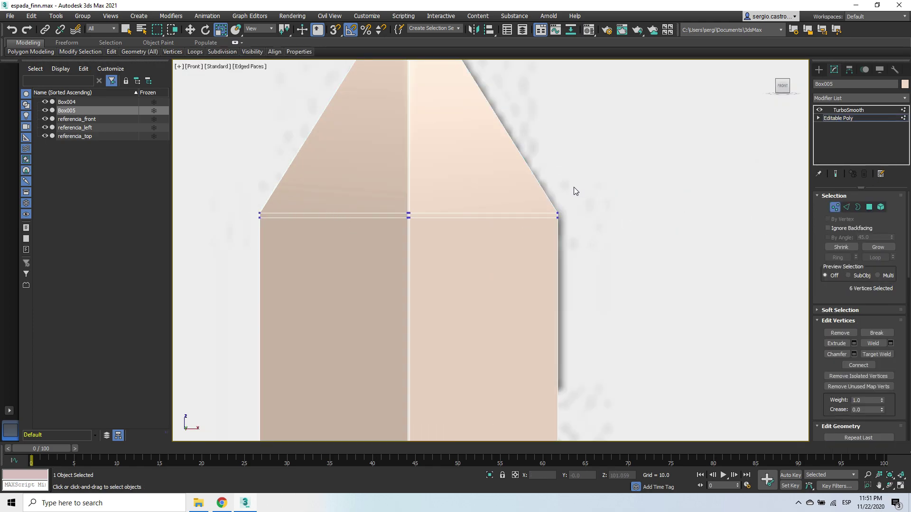
right_click(596, 208)
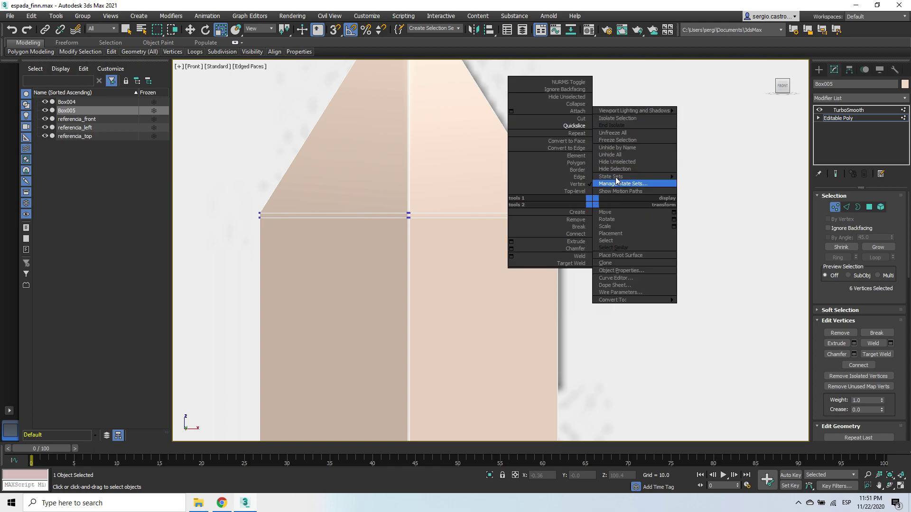
click(588, 130)
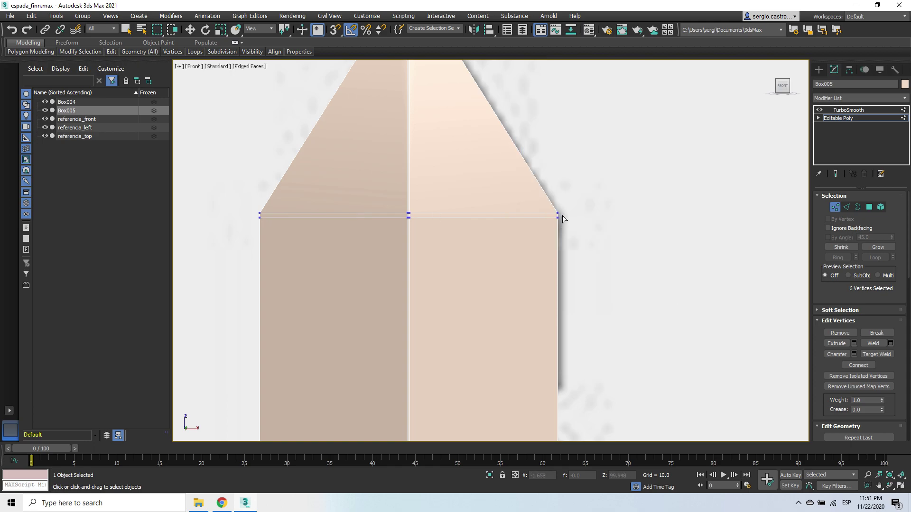
scroll(561, 214, up, 4)
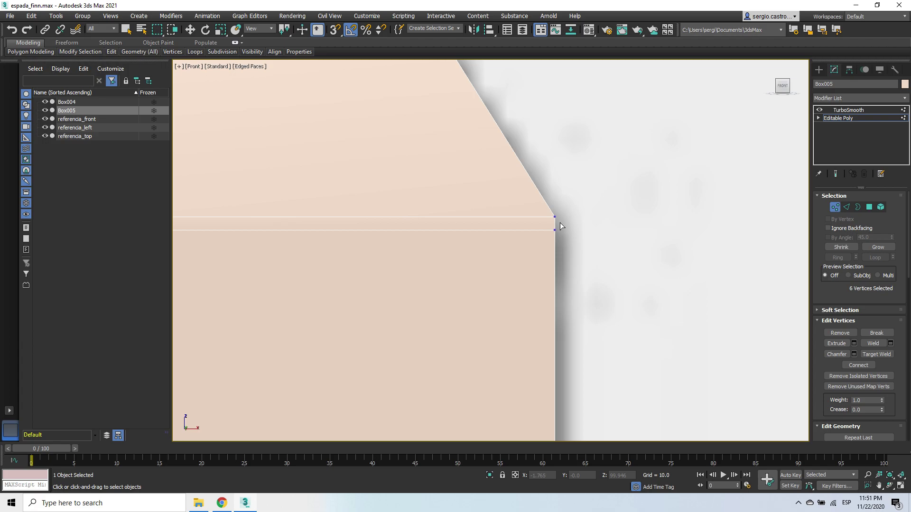
click(560, 223)
Try to move the selected blade vertices after the cut, clear the selection, and leave vertex editing.
middle_drag(311, 286, 584, 279)
key(w)
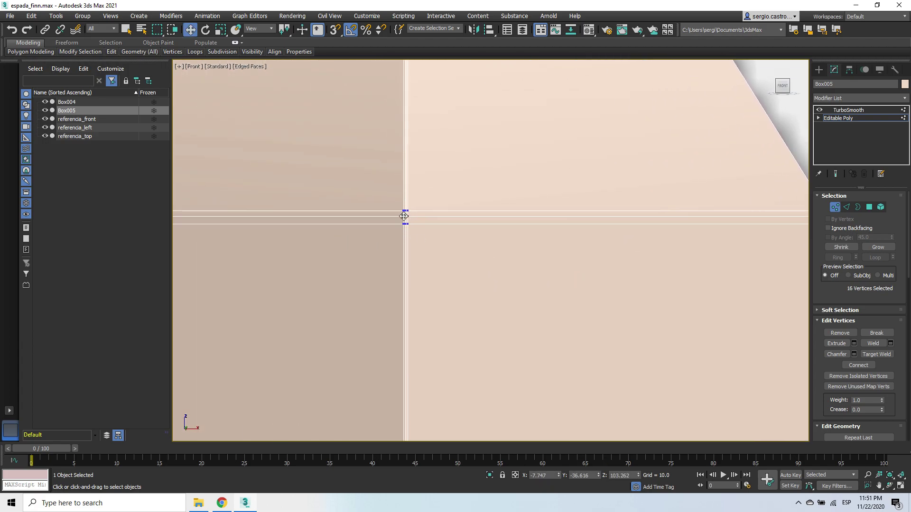
scroll(404, 214, down, 5)
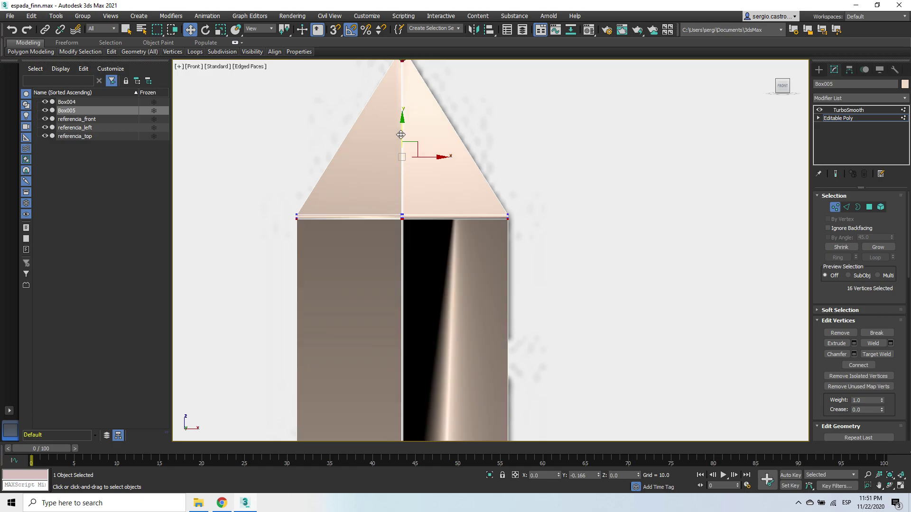
scroll(399, 199, up, 8)
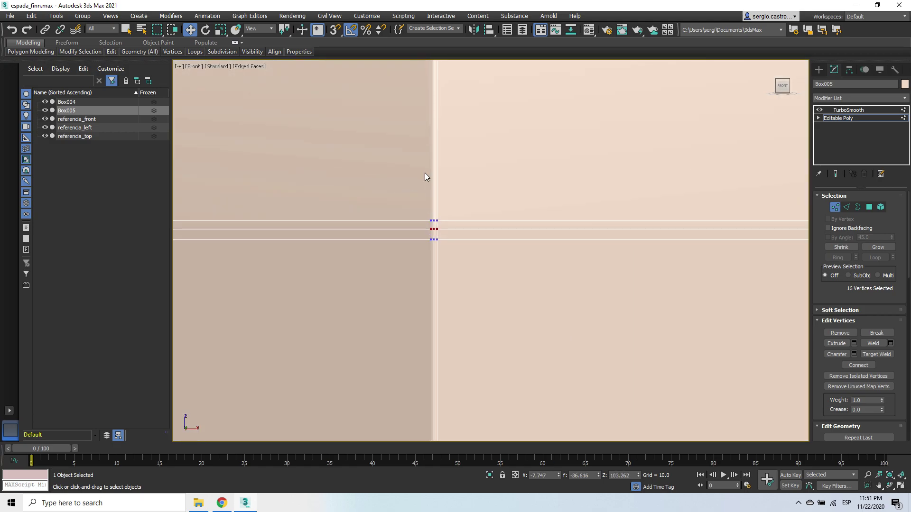
scroll(427, 199, down, 4)
click(719, 190)
scroll(676, 193, down, 4)
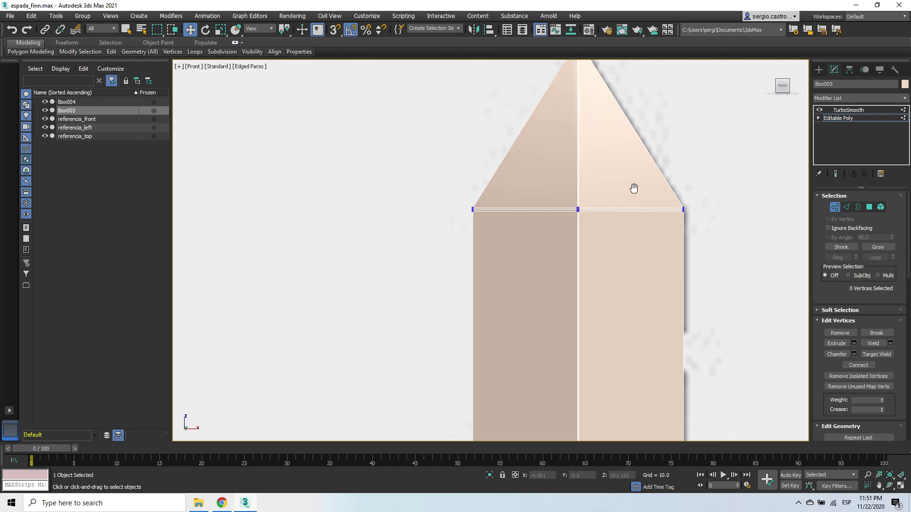
click(835, 207)
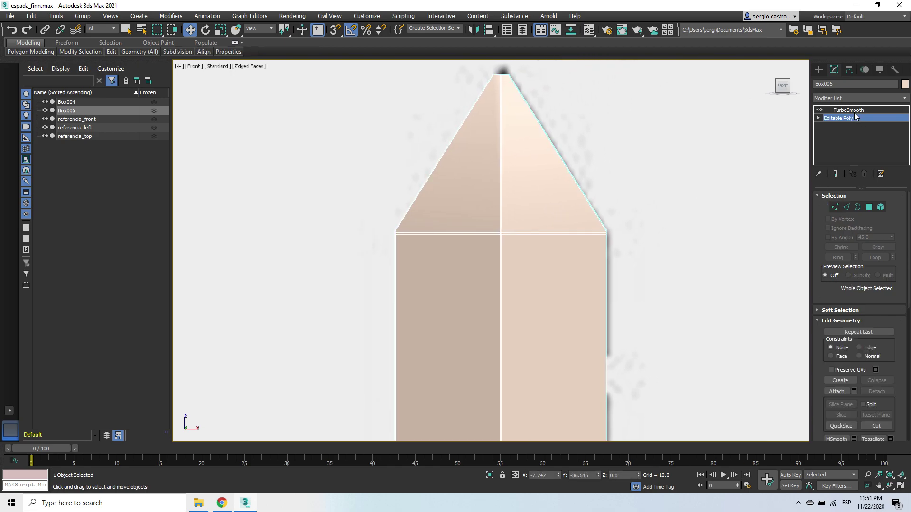
Inspect the TurboSmooth result on the blade in the perspective view without edged faces and return to the Editable Poly level.
click(849, 109)
alt+middle_drag(552, 267, 582, 269)
scroll(582, 269, down, 1)
key(p)
key(F4)
mouse_move(514, 190)
alt+middle_down()
mouse_move(574, 207)
mouse_move(415, 195)
mouse_move(254, 203)
mouse_move(385, 207)
alt+middle_up()
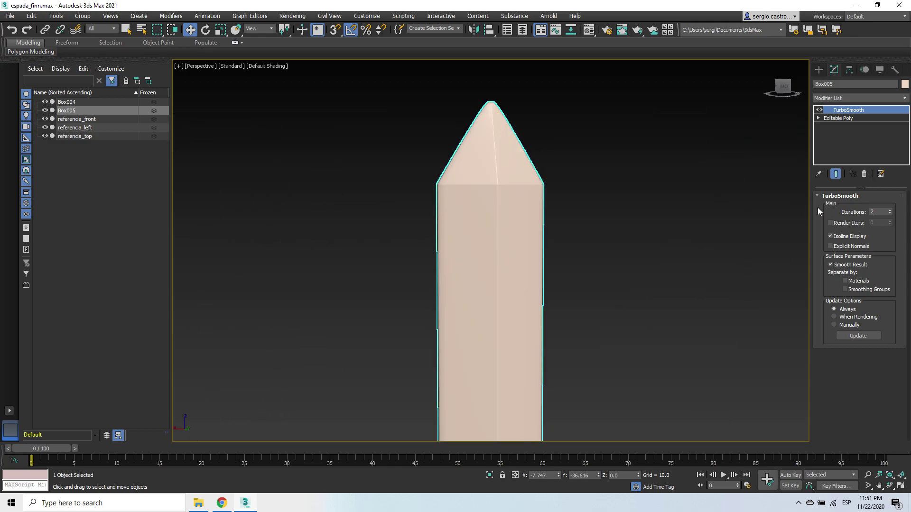
click(843, 119)
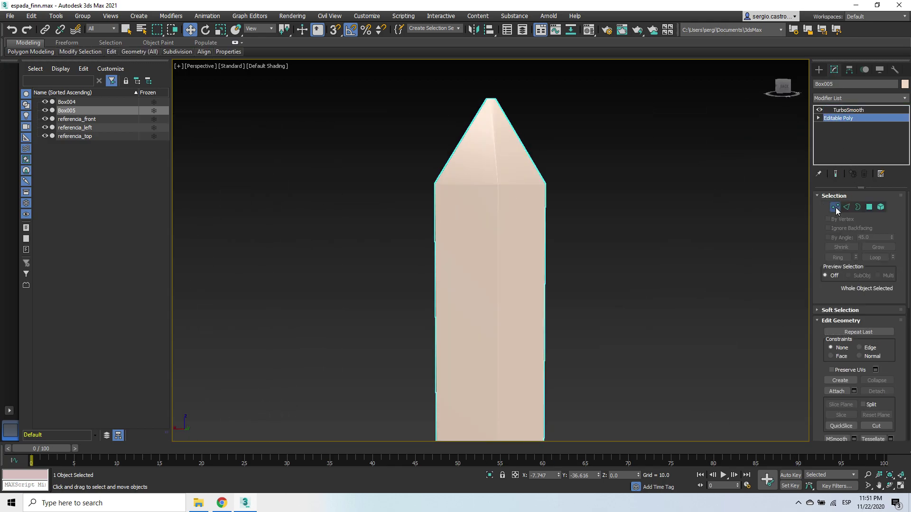
Select the vertices around the blade's shoulder and try to move them down along the blade.
click(835, 207)
alt+middle_drag(549, 249, 520, 255)
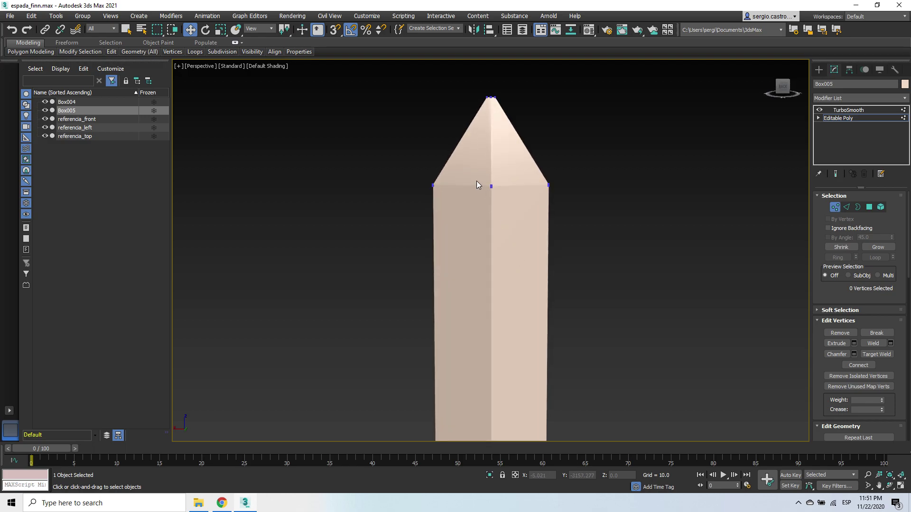
drag(505, 212, 507, 211)
drag(491, 164, 491, 281)
alt+middle_drag(491, 281, 372, 303)
Examine the blade and its selected shoulder vertices against the reference drawing in the front and perspective views.
key(f)
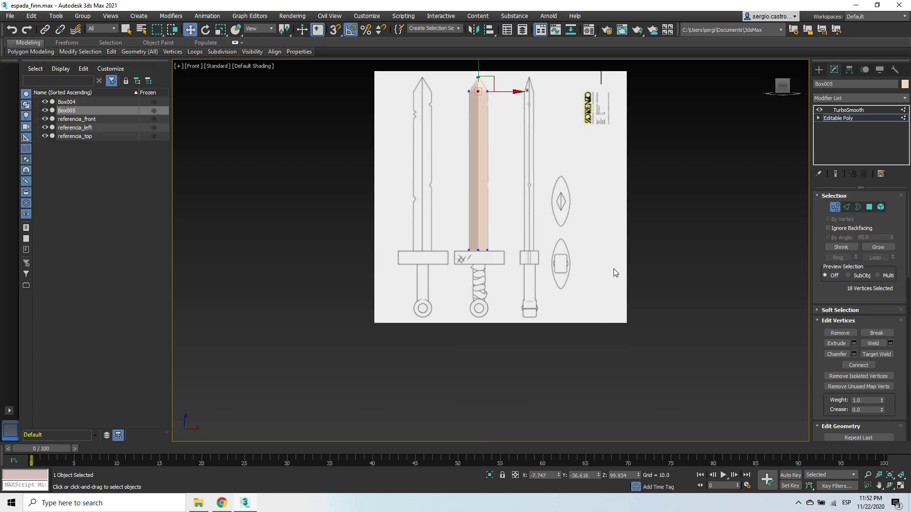
middle_drag(405, 119, 437, 194)
scroll(437, 190, up, 5)
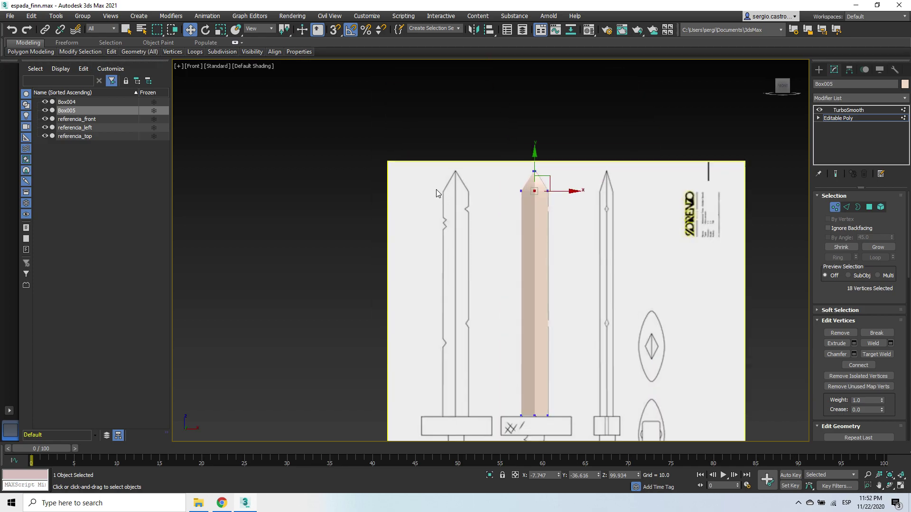
middle_drag(727, 248, 597, 263)
key(p)
key(z)
scroll(580, 263, down, 4)
scroll(586, 168, up, 2)
scroll(553, 268, down, 5)
key(f)
scroll(487, 129, up, 6)
scroll(491, 148, down, 6)
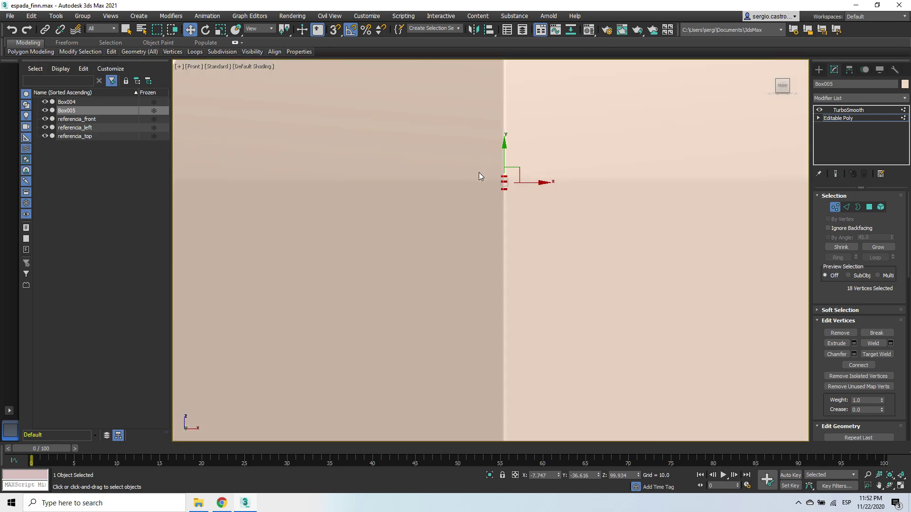
Select the outer vertices at the blade's flat tip and scale them along X to about 17% to sharpen the point.
scroll(491, 270, up, 1)
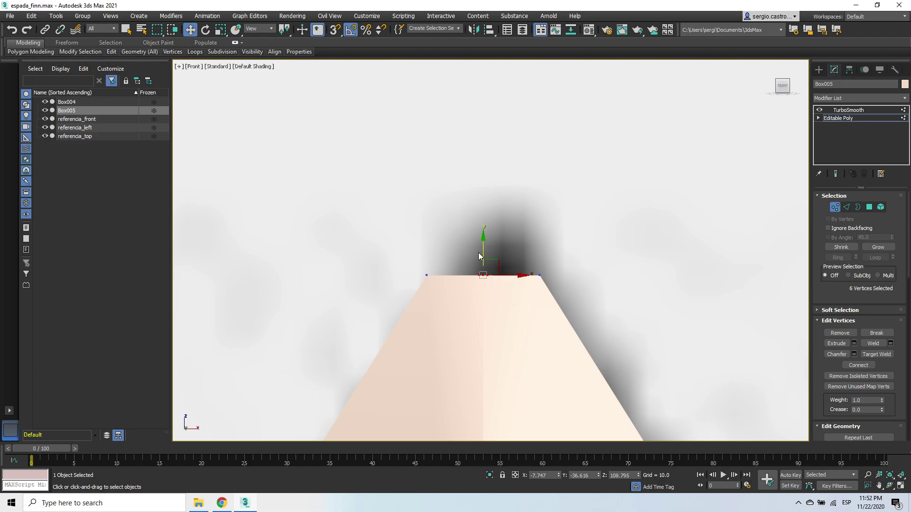
key(e)
ctrl+drag(550, 263, 382, 321)
key(r)
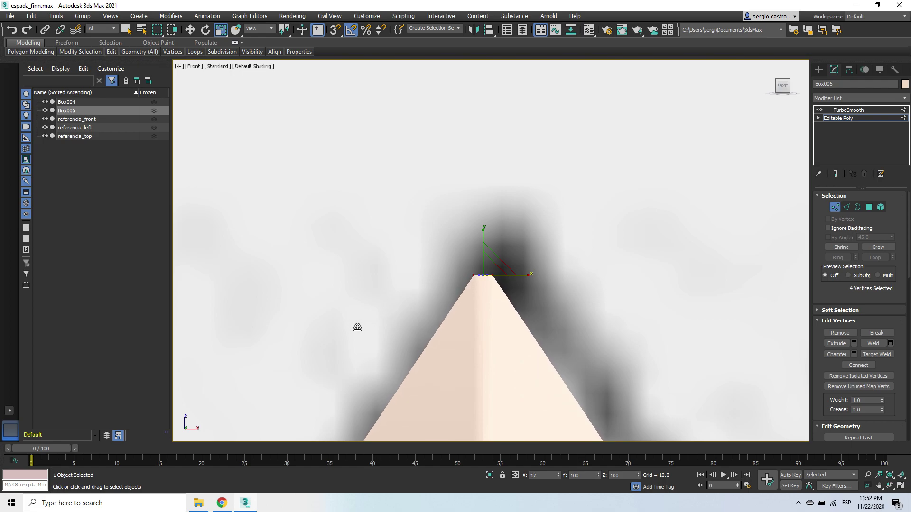
drag(328, 334, 328, 334)
Using wireframe display, scale the tip's outer vertices further inward until they sit close to the inner edge lines, and leave vertex editing.
scroll(436, 340, up, 7)
middle_drag(612, 119, 512, 246)
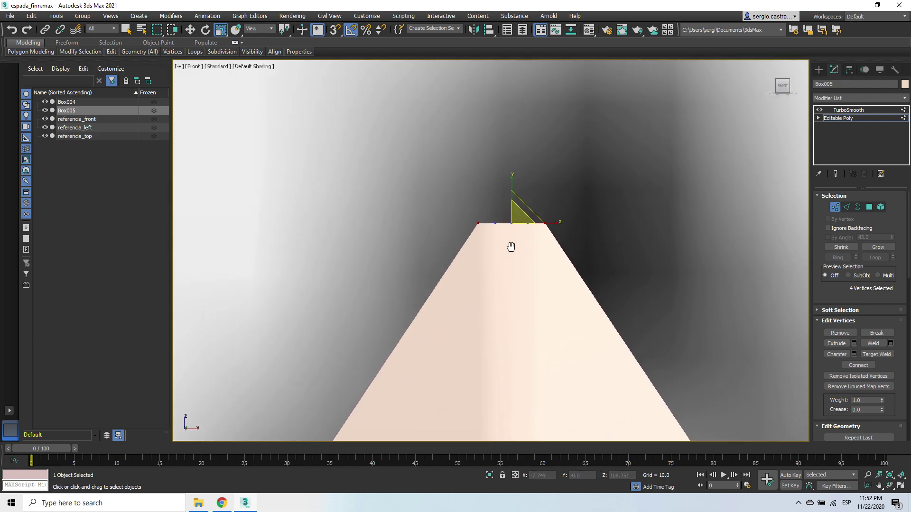
scroll(510, 247, up, 2)
key(F3)
scroll(539, 223, up, 3)
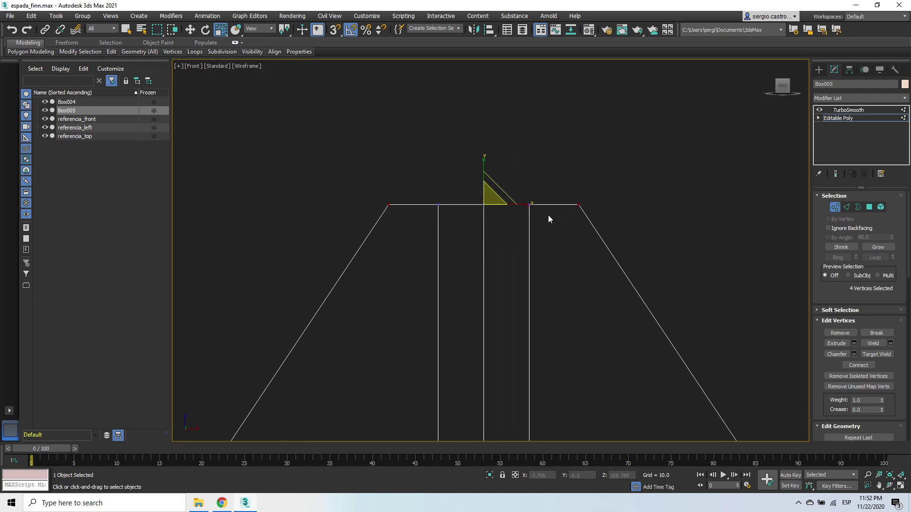
mouse_move(530, 206)
mouse_down()
mouse_move(480, 218)
mouse_move(377, 221)
mouse_move(603, 191)
mouse_move(402, 211)
mouse_move(394, 225)
mouse_move(526, 213)
mouse_move(502, 218)
mouse_move(519, 213)
mouse_up()
key(F3)
key(F3)
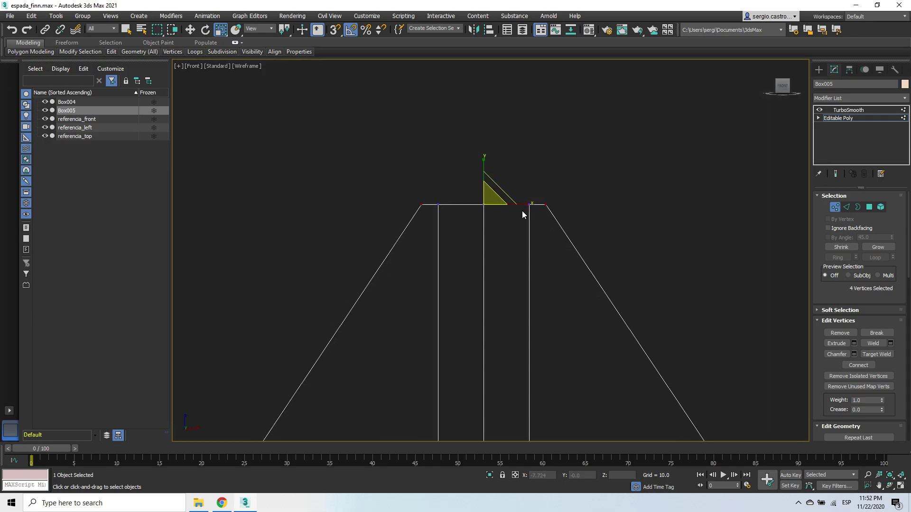
click(613, 158)
click(836, 208)
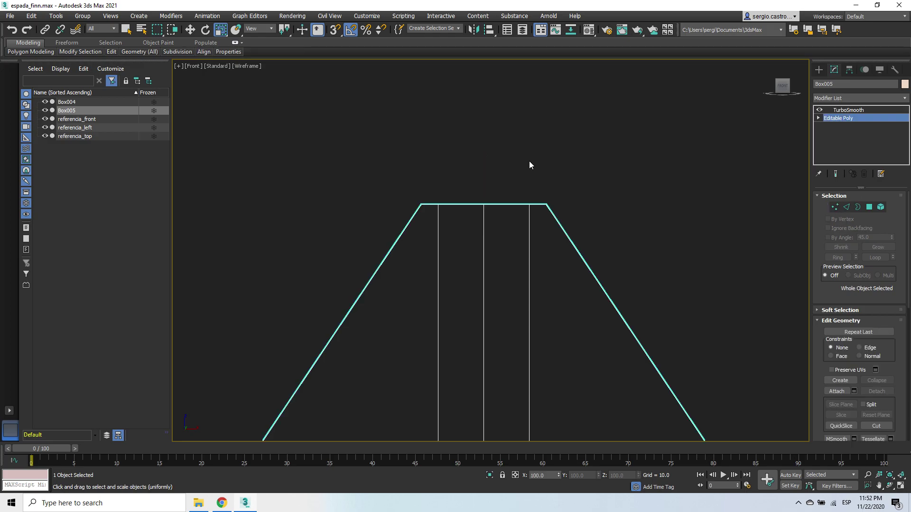
Restore shaded display and examine the sharpened tip and full blade against the reference drawing from several distances and angles.
key(F3)
scroll(528, 161, down, 10)
scroll(615, 296, down, 10)
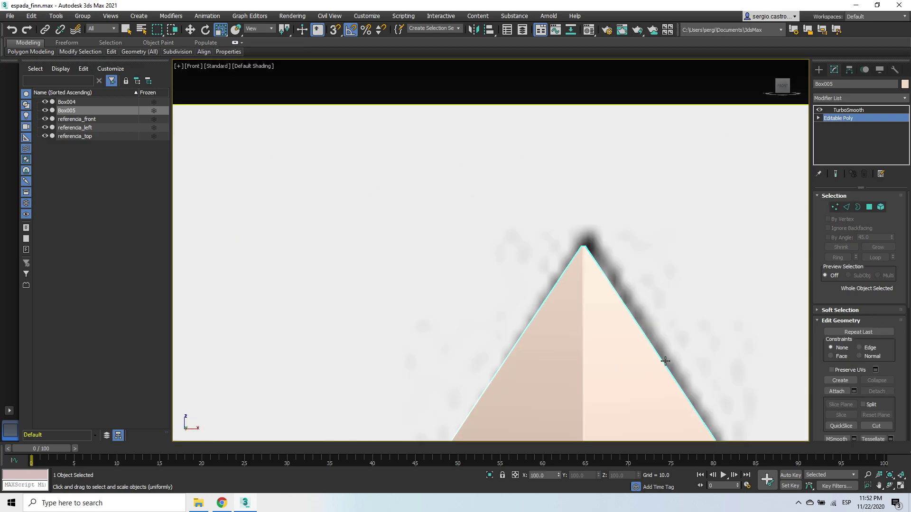
scroll(612, 274, down, 5)
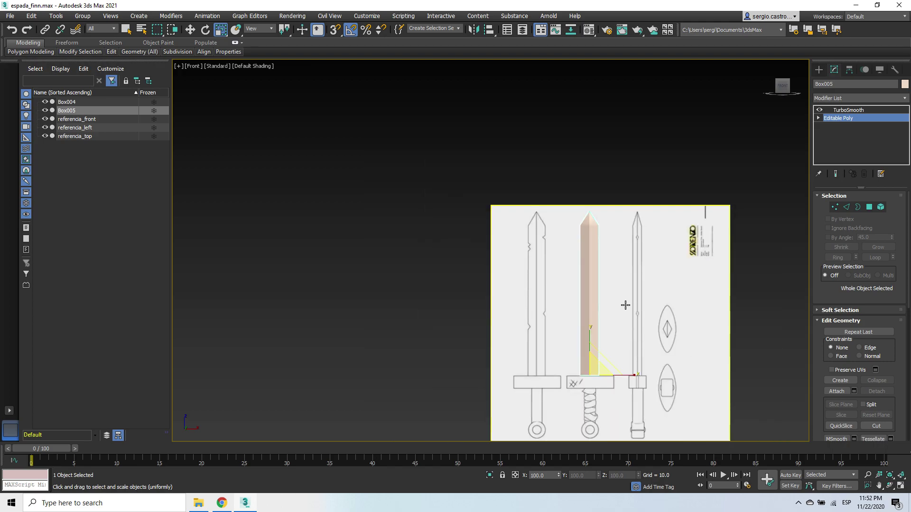
scroll(531, 288, up, 5)
alt+middle_drag(545, 264, 251, 290)
scroll(532, 299, down, 3)
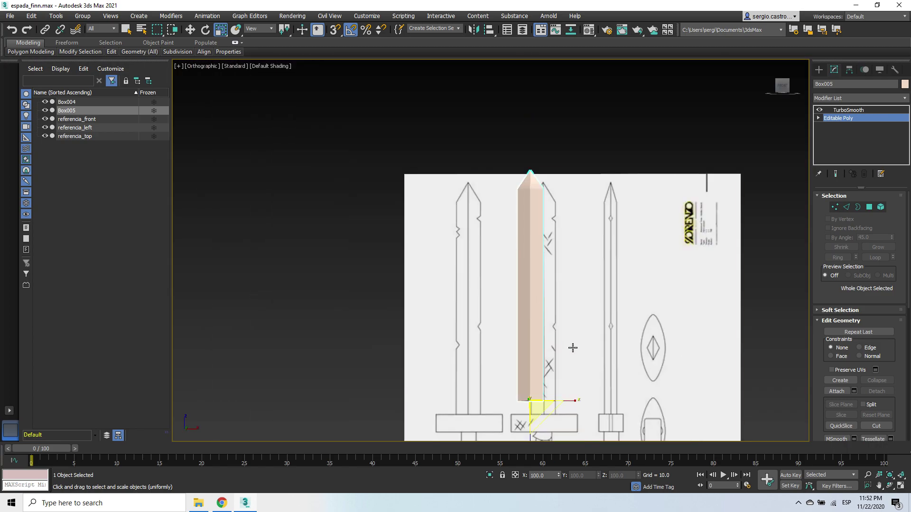
middle_drag(579, 356, 562, 314)
scroll(576, 298, up, 2)
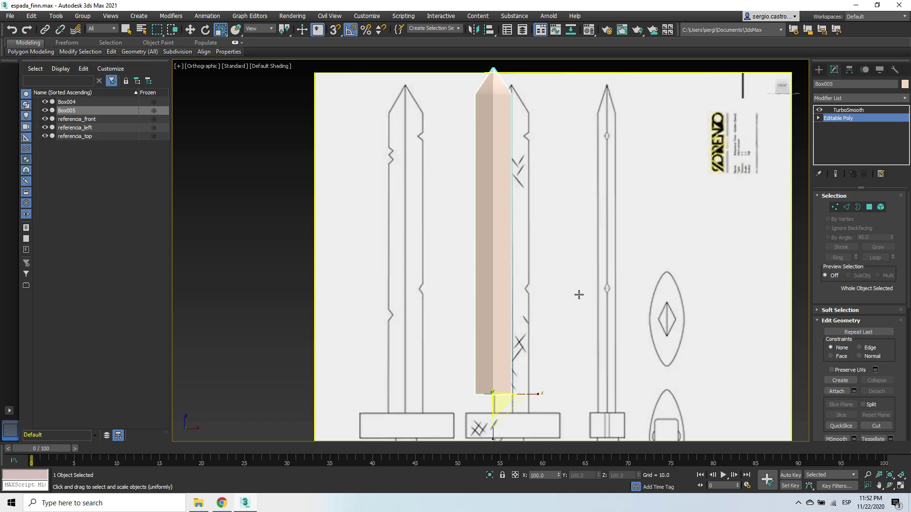
scroll(522, 243, up, 4)
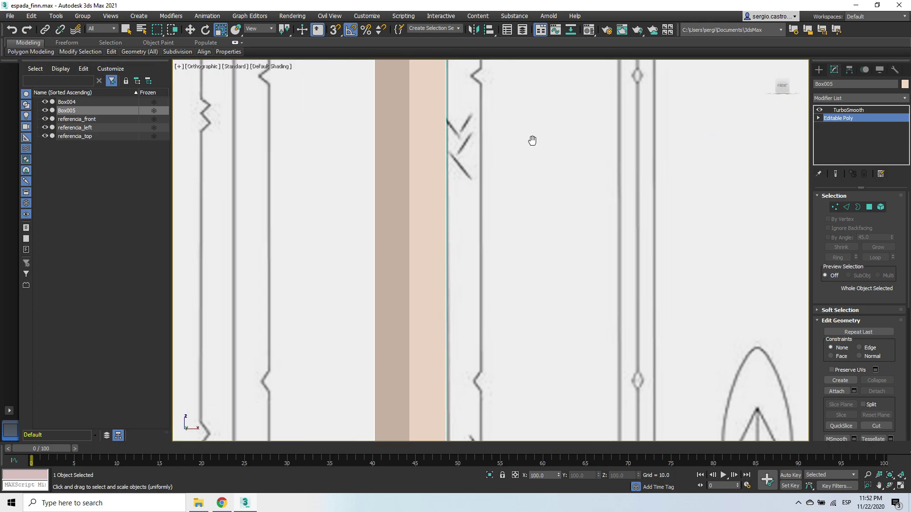
middle_drag(528, 137, 543, 295)
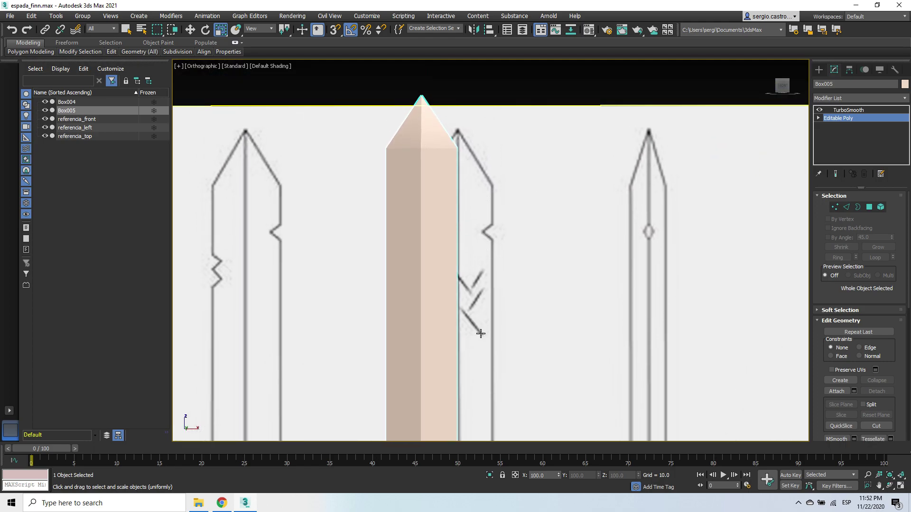